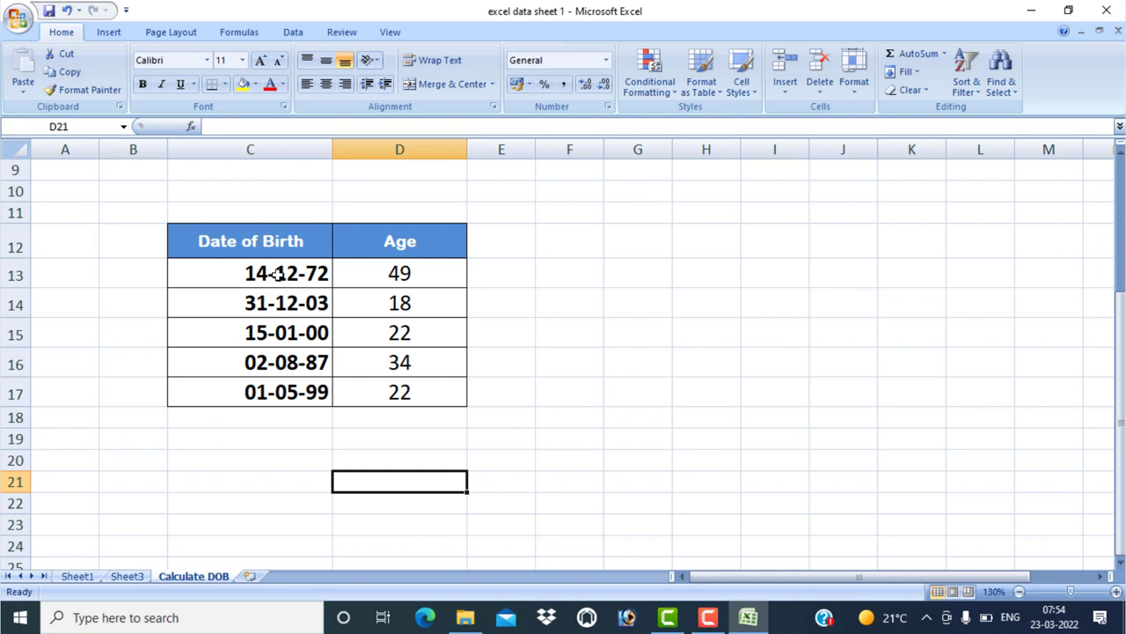
Step: Format the birth dates in C13:C17 with the Date type 14-03-01 (dd-mm-yy)
drag(278, 274, 281, 389)
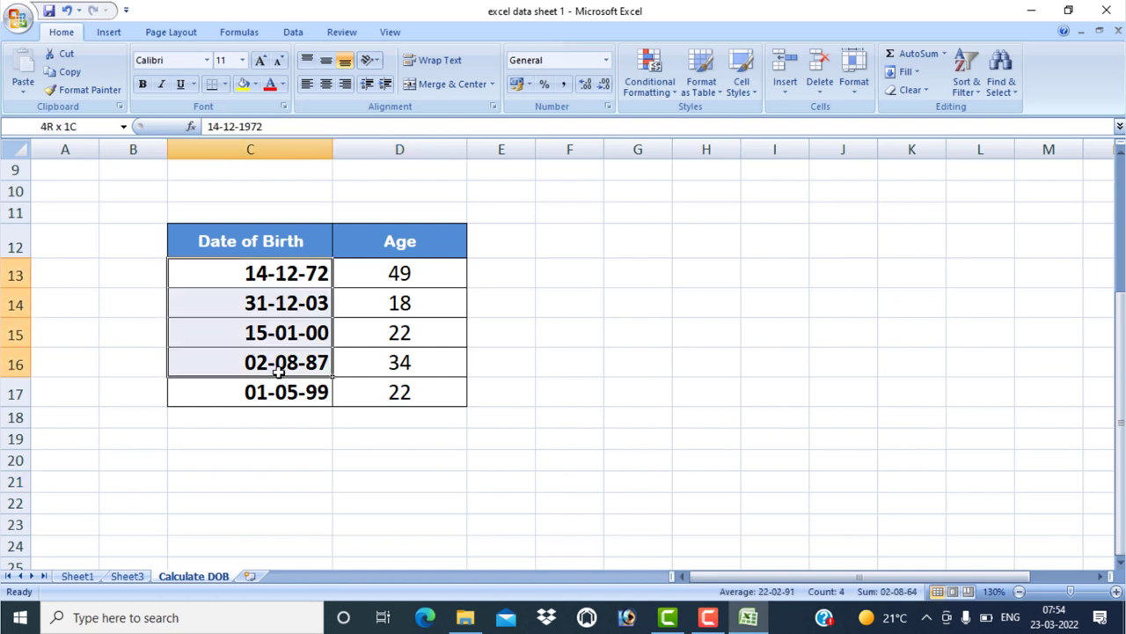
right_click(262, 301)
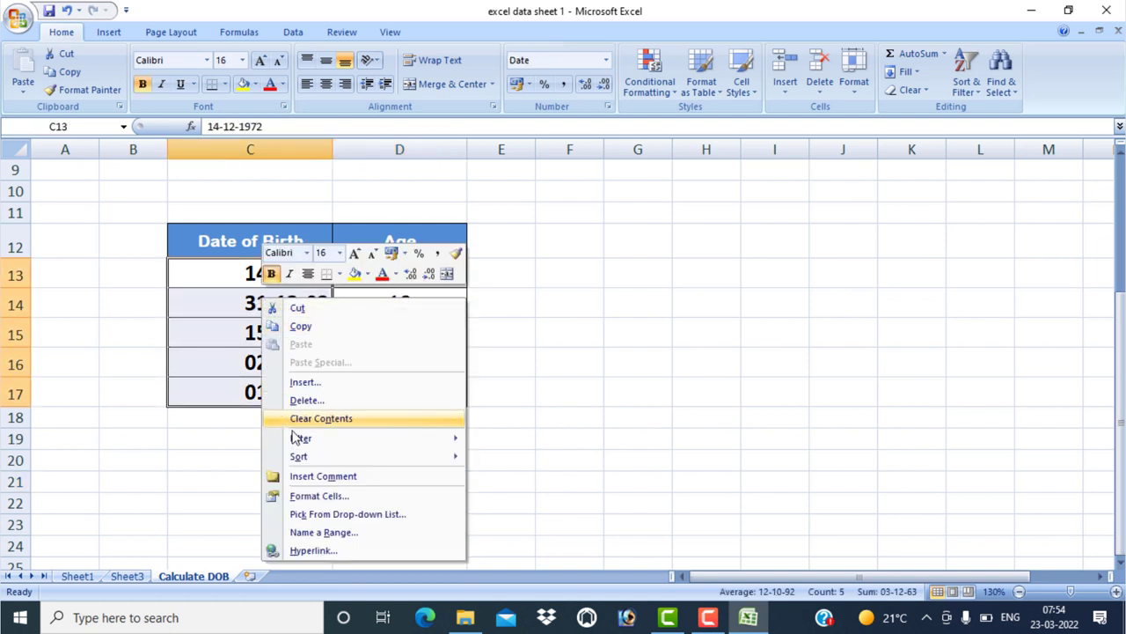
click(317, 498)
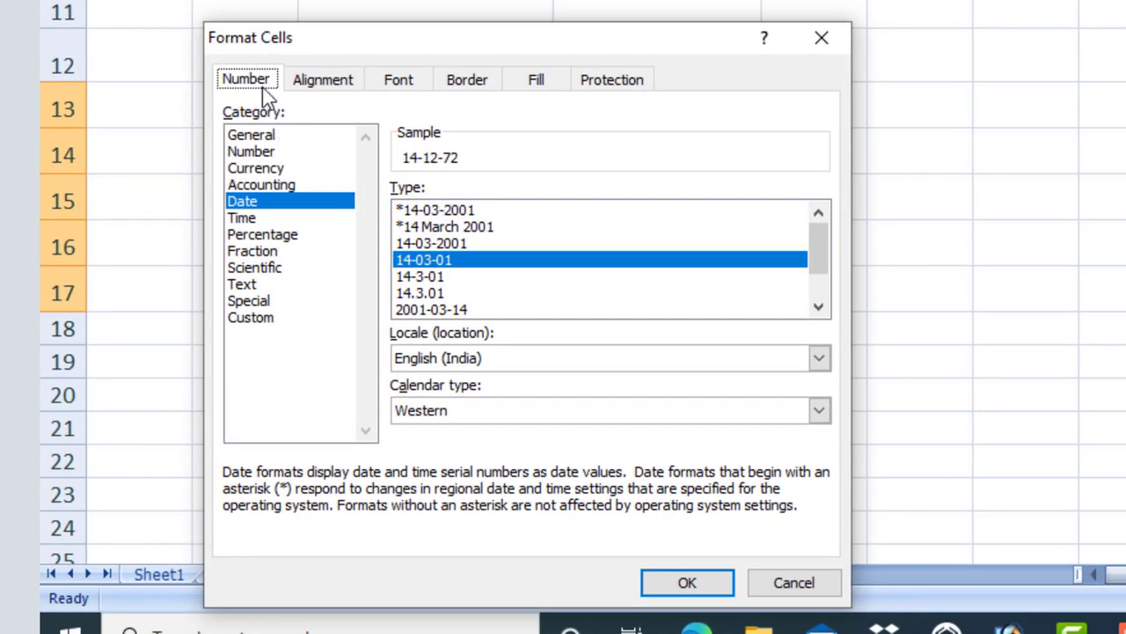
click(258, 216)
click(259, 203)
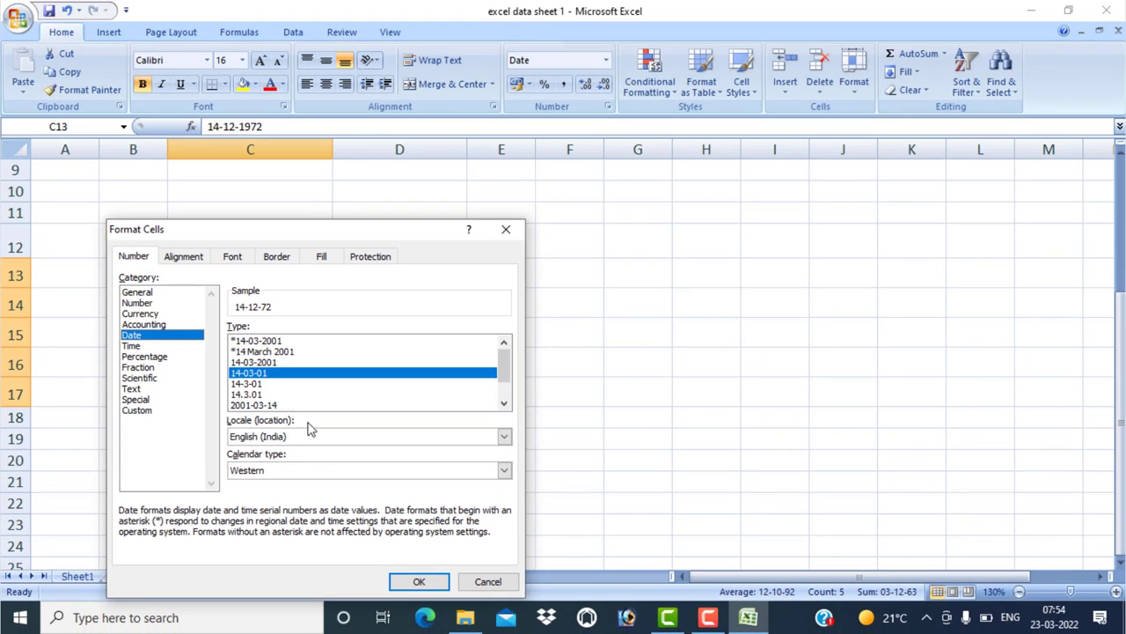
click(420, 580)
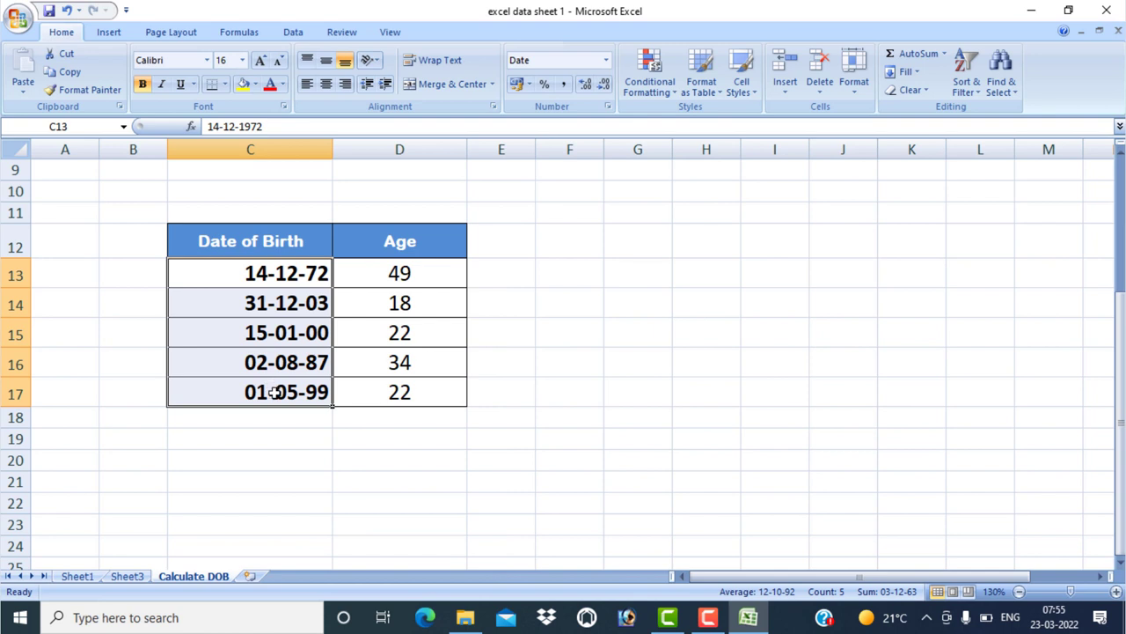
Step: Give the ages in D13:D17 a Number format with 0 decimal places
click(426, 277)
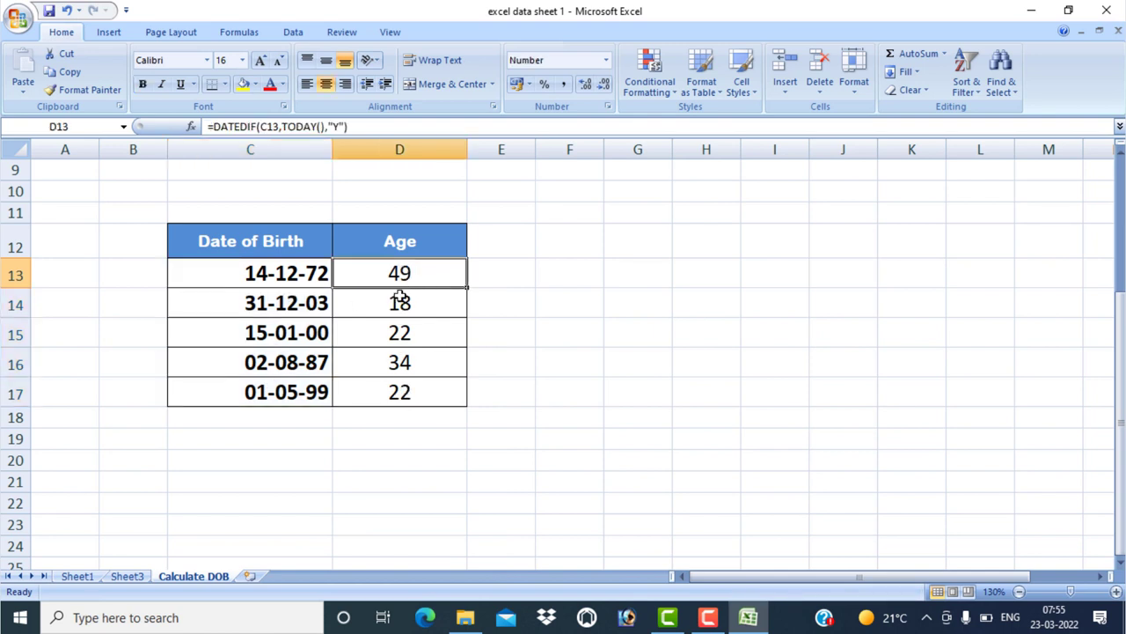
drag(414, 276, 410, 392)
right_click(397, 307)
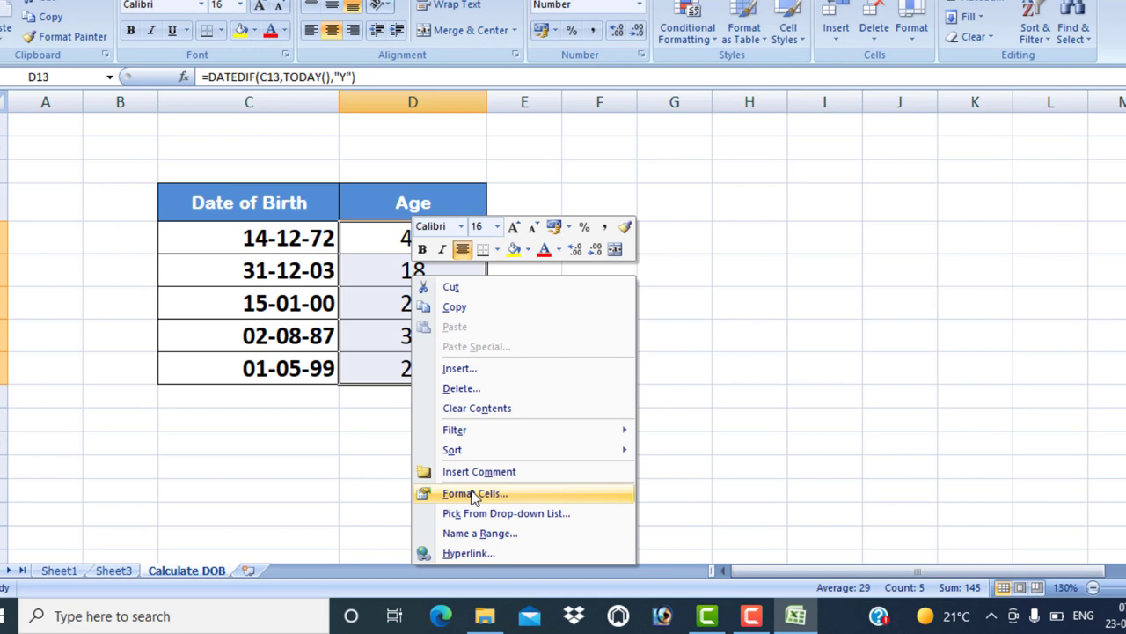
click(453, 506)
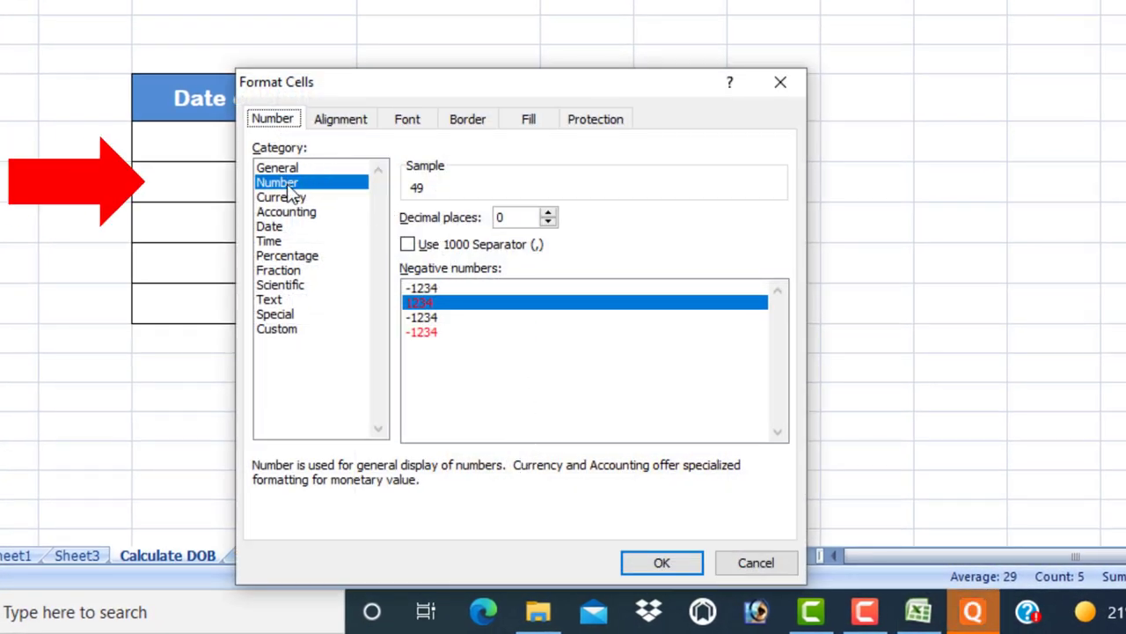
click(291, 185)
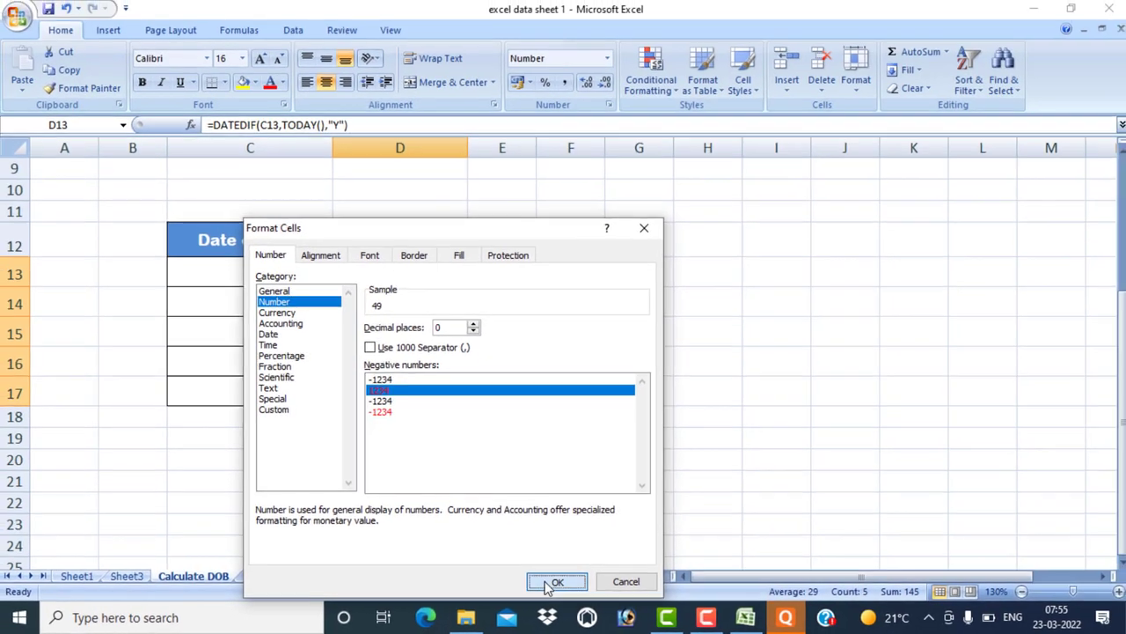
click(662, 562)
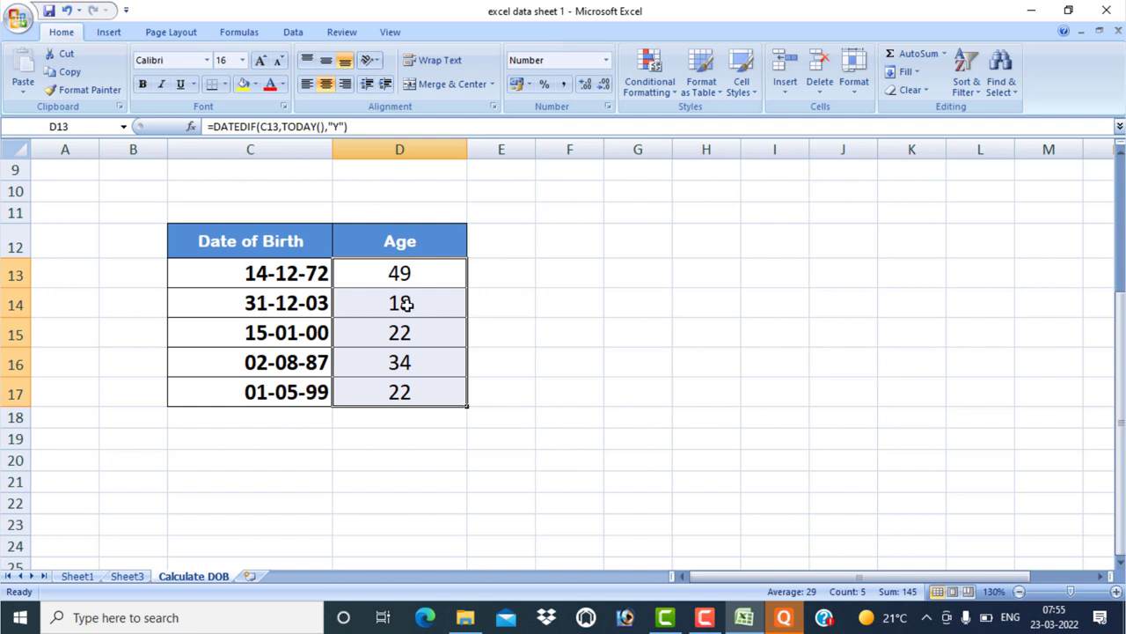
click(516, 352)
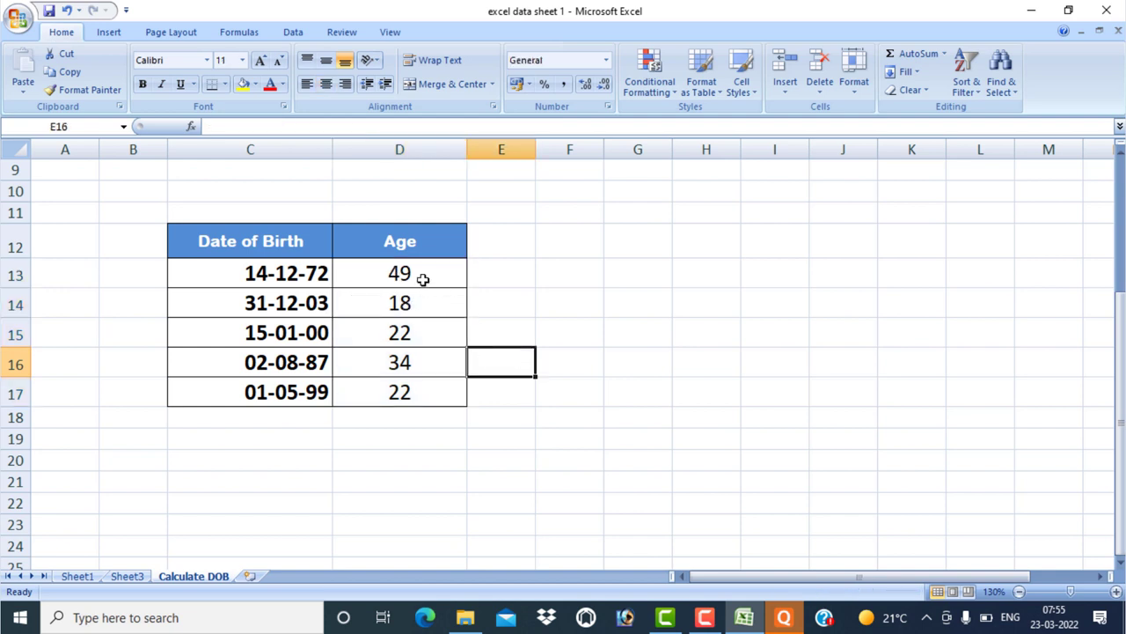
Step: Clear the old ages from D13:D17 and begin typing =datedif( in D13
drag(424, 279, 420, 387)
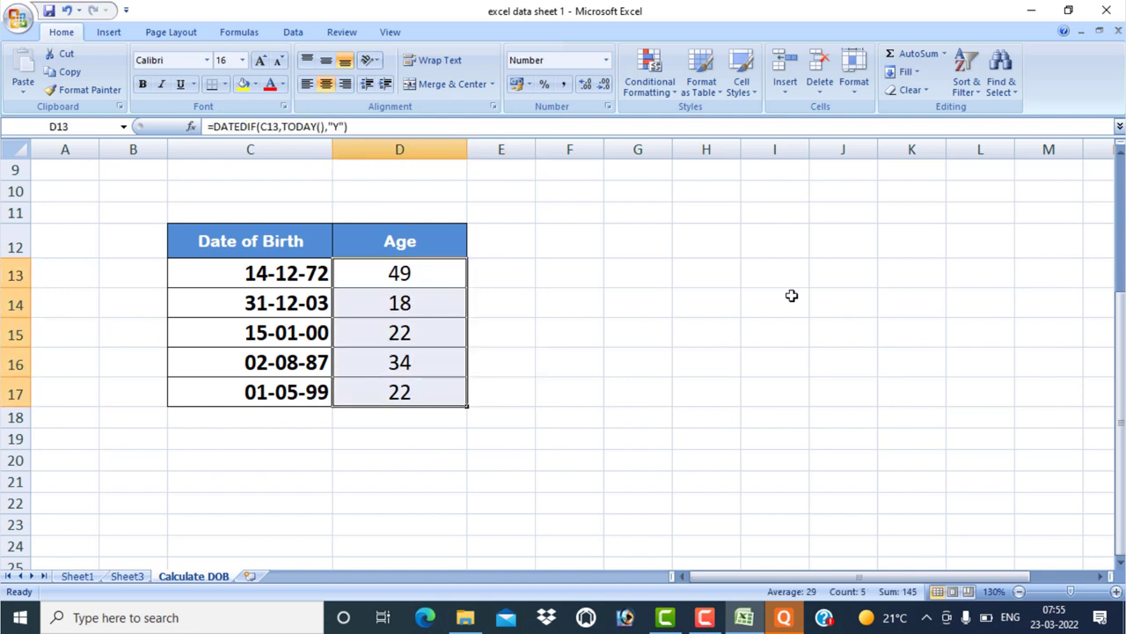
key(Delete)
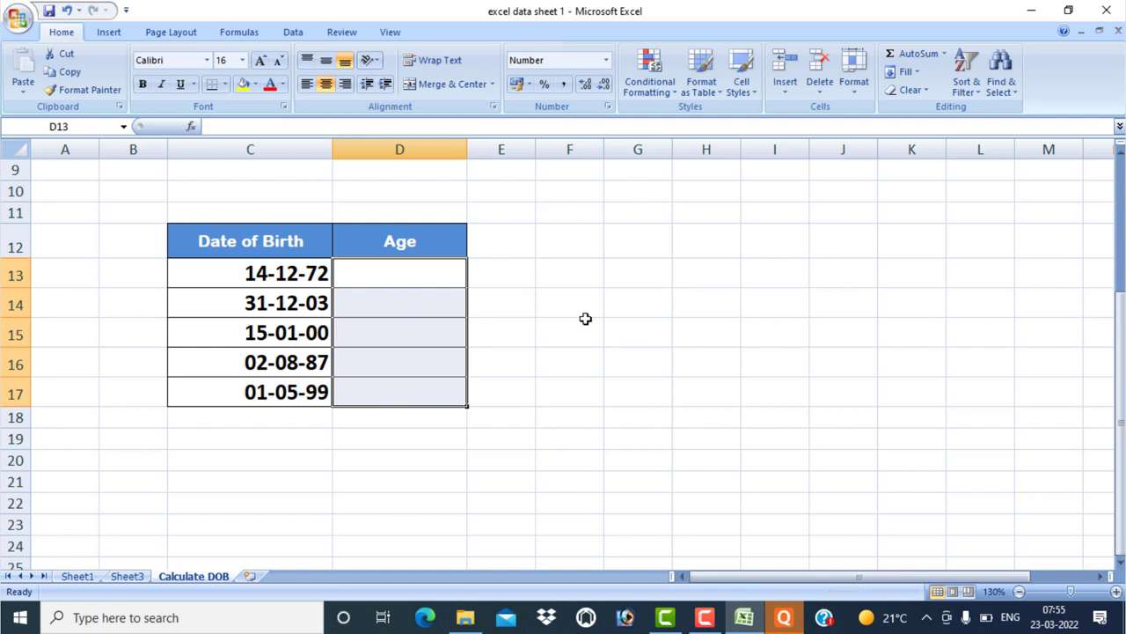
click(586, 319)
click(447, 276)
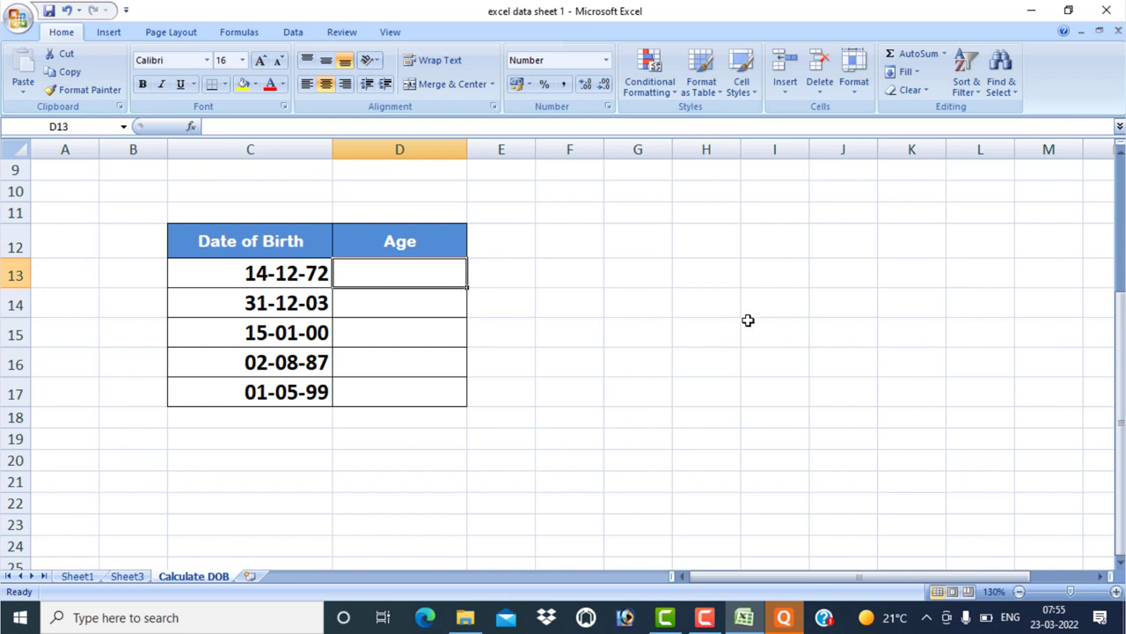
text(=)
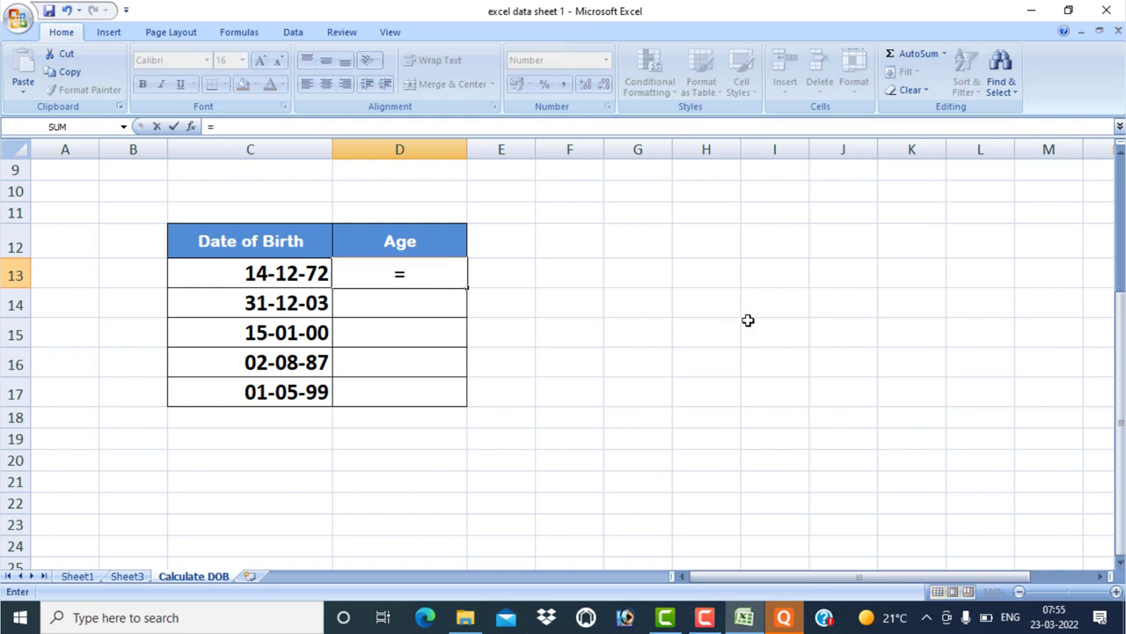
text(da)
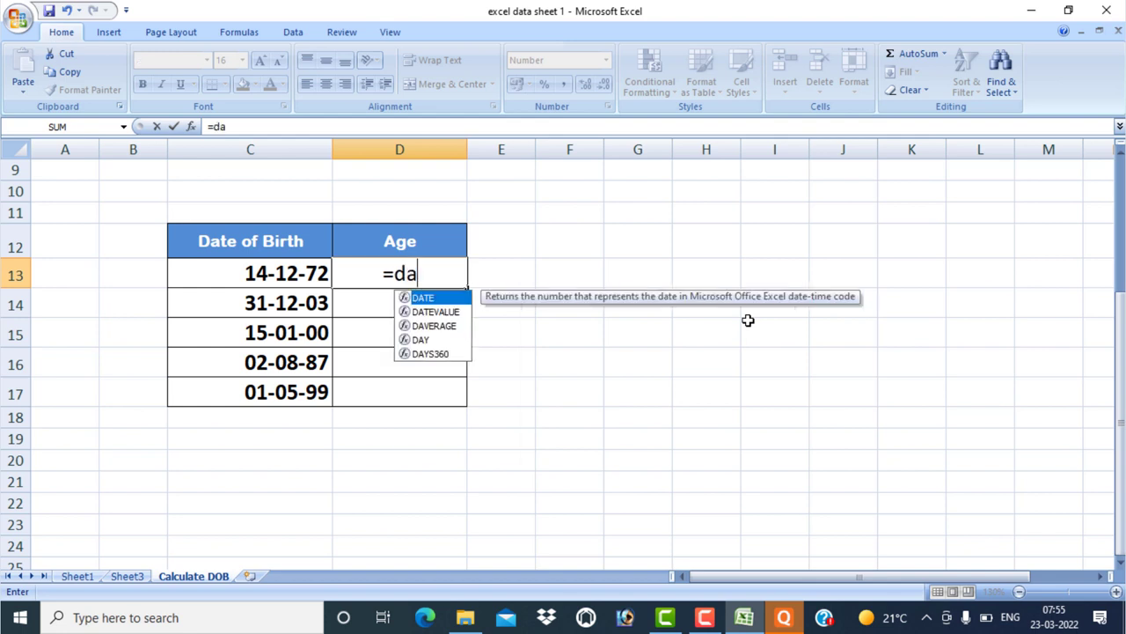
text(tedif)
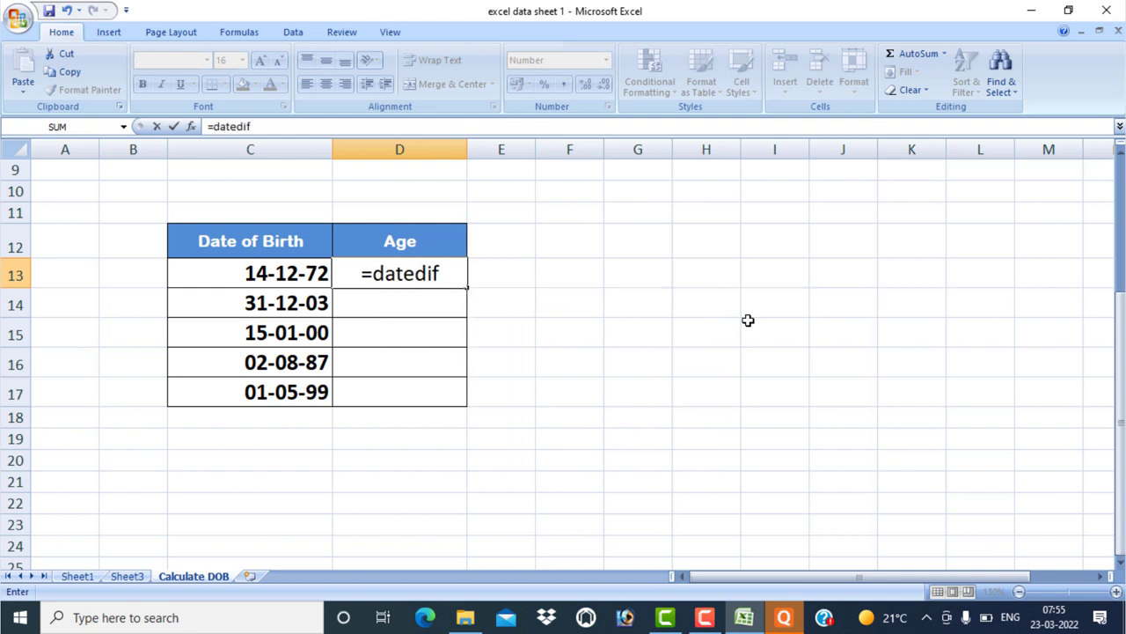
text(()
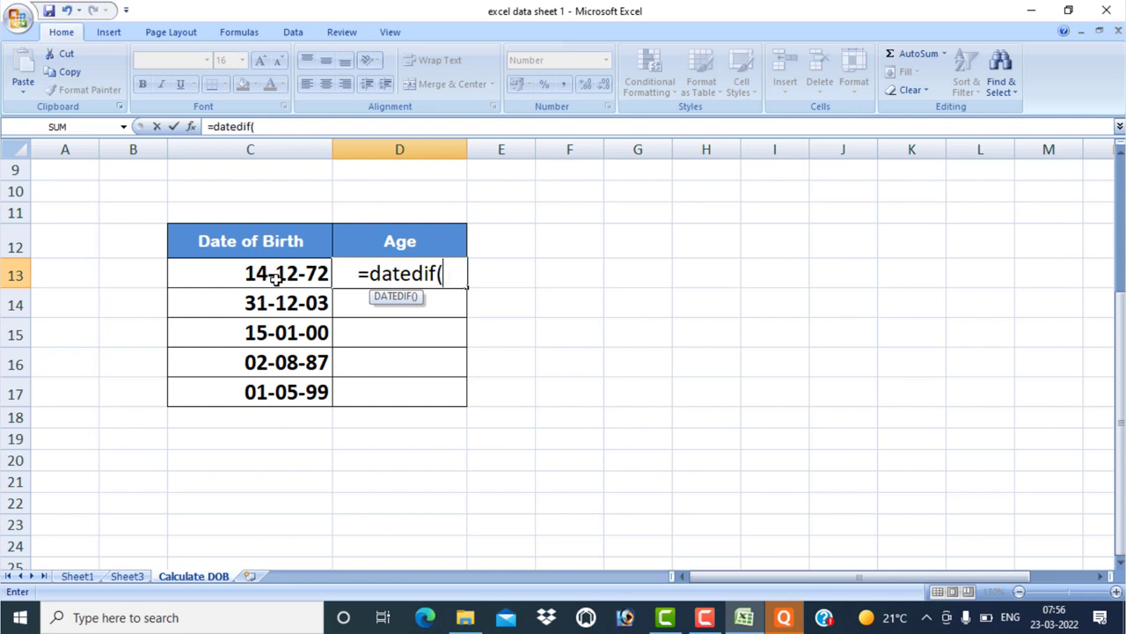
Step: Extend D13's formula to =datedif(C13,today(),"y") using the C13 birth date
click(276, 278)
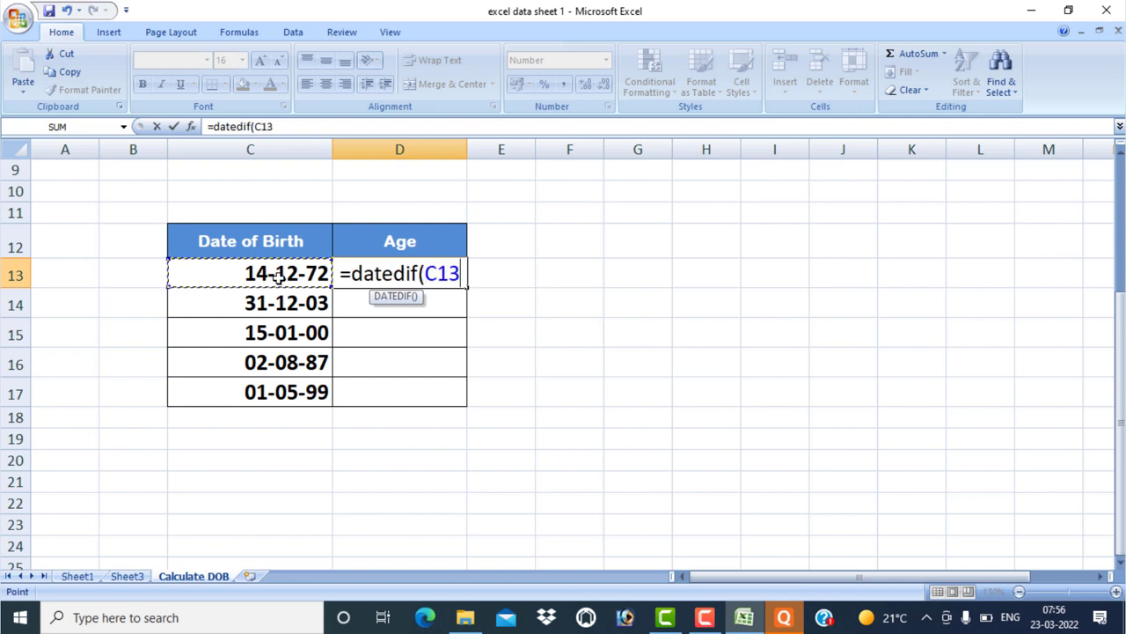
text(,)
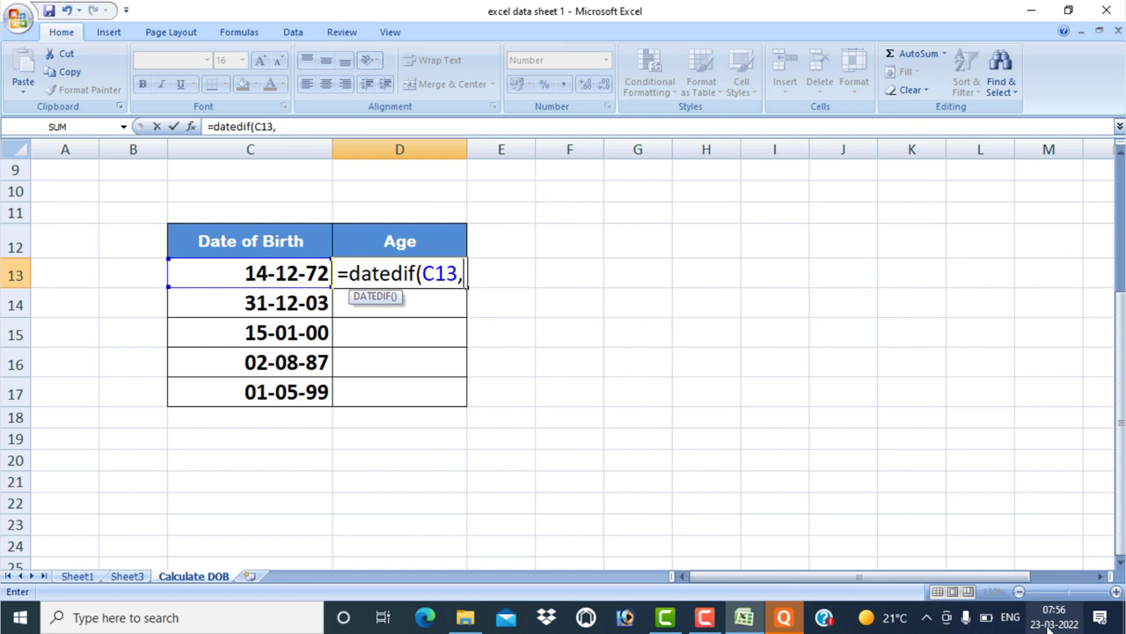
mouse_move(1049, 625)
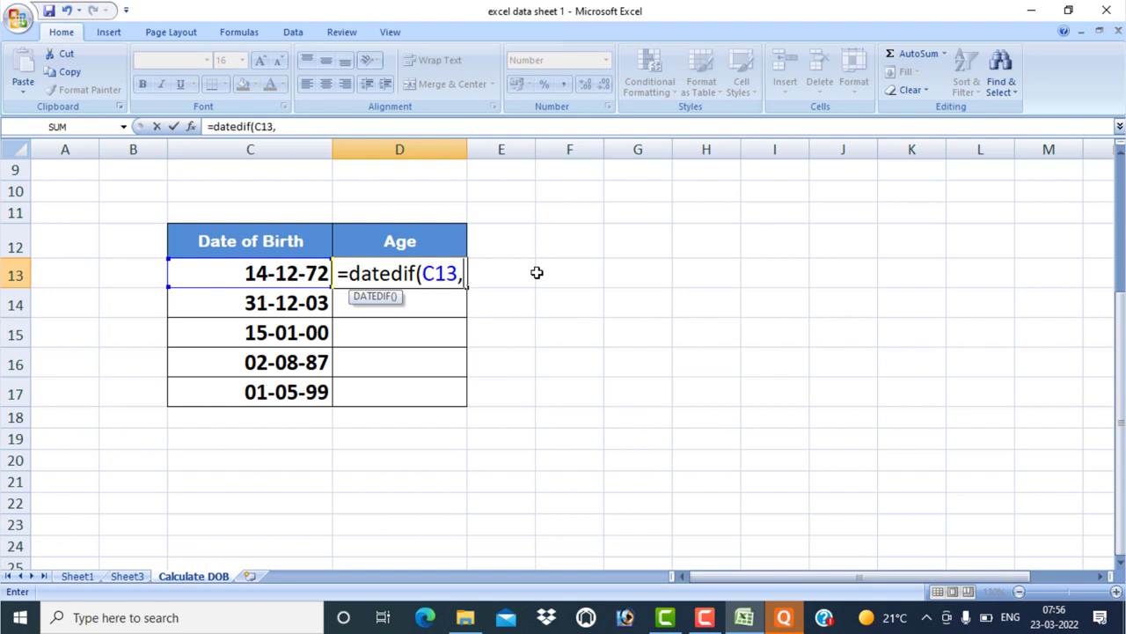
text(to)
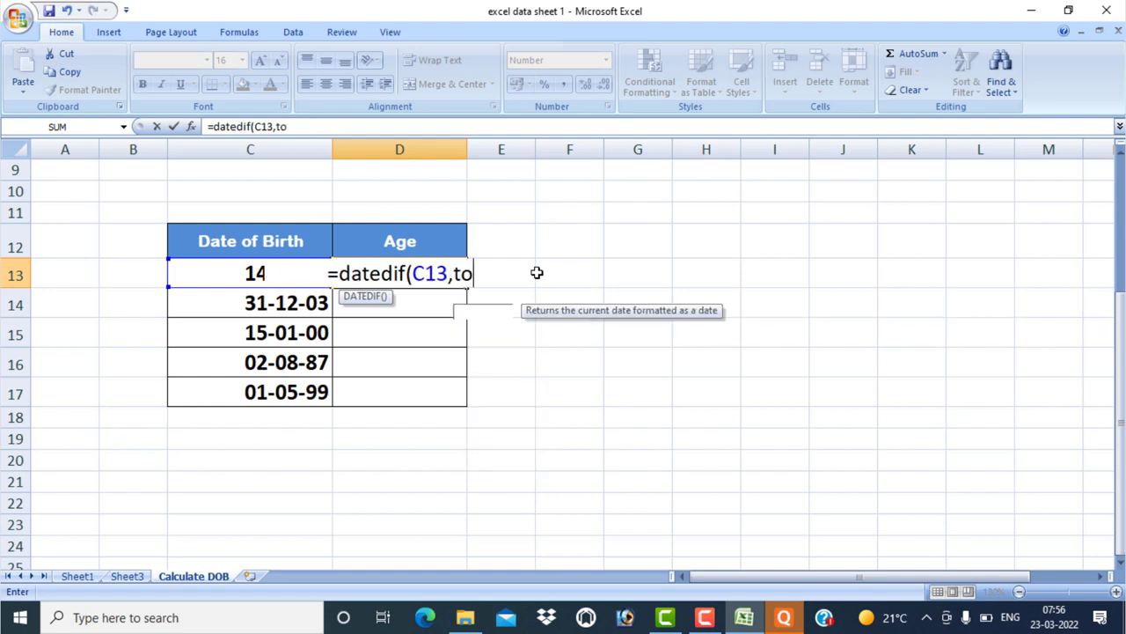
text(day)
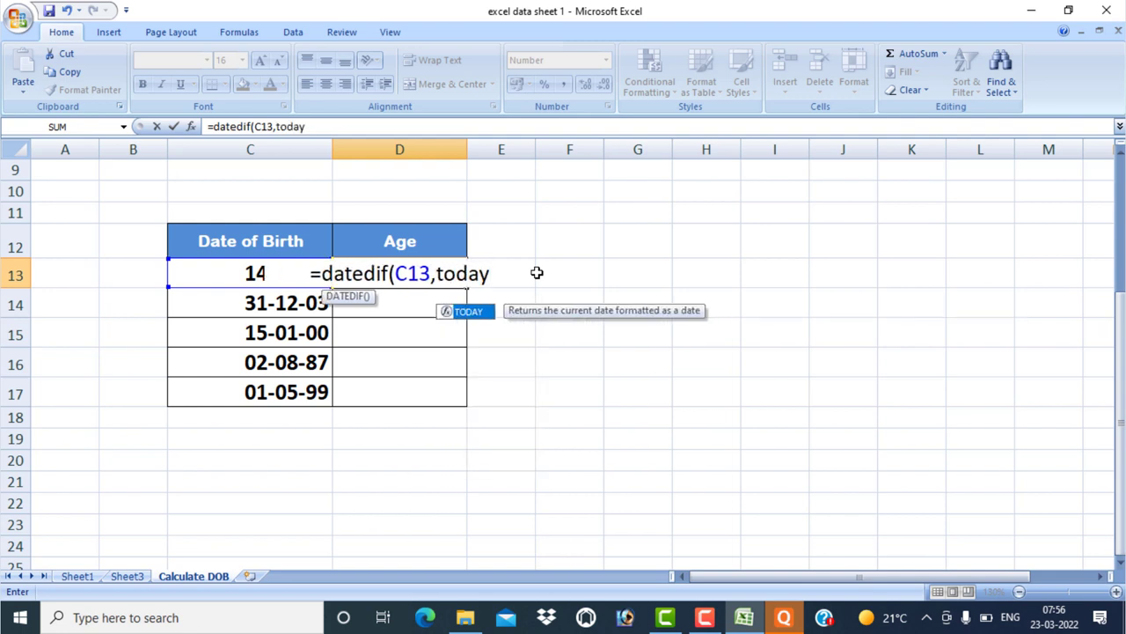
text(())
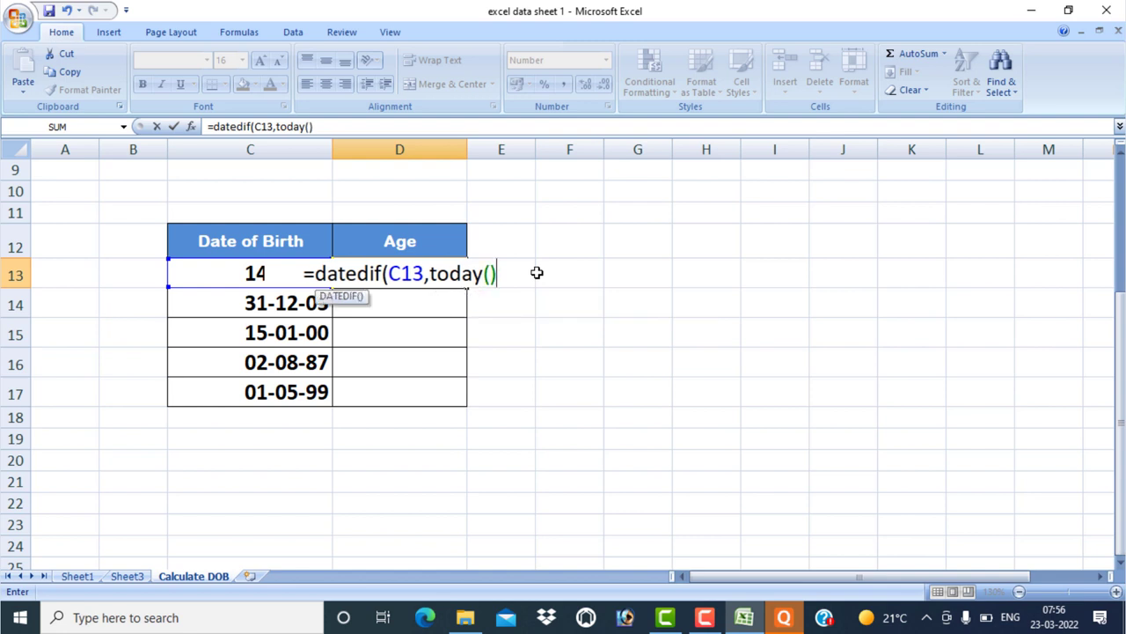
text(,)
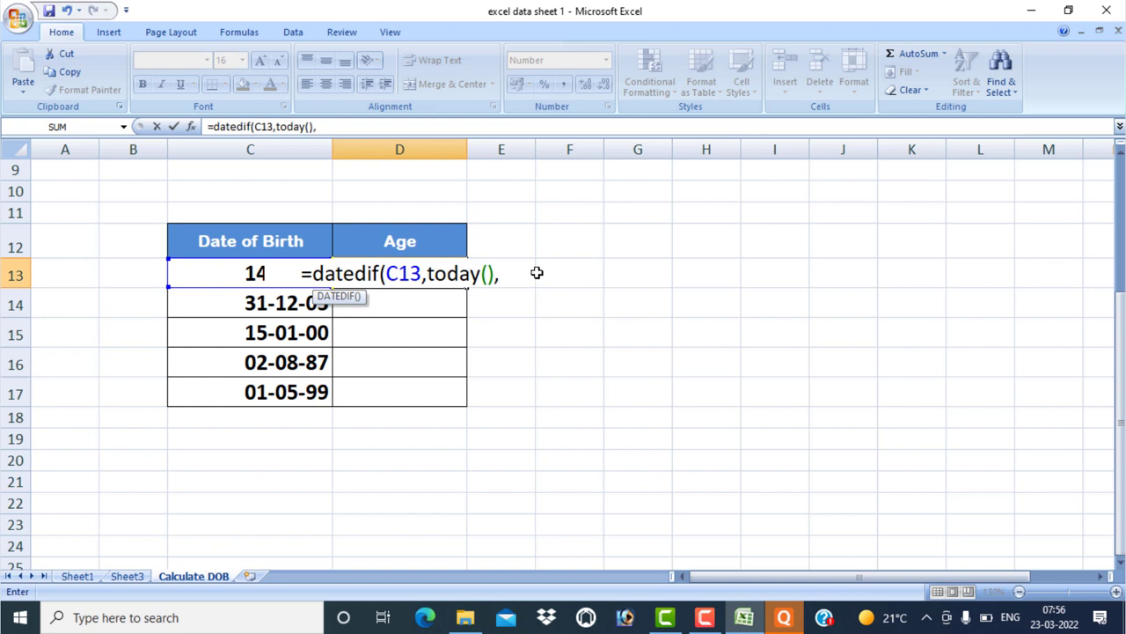
text(")
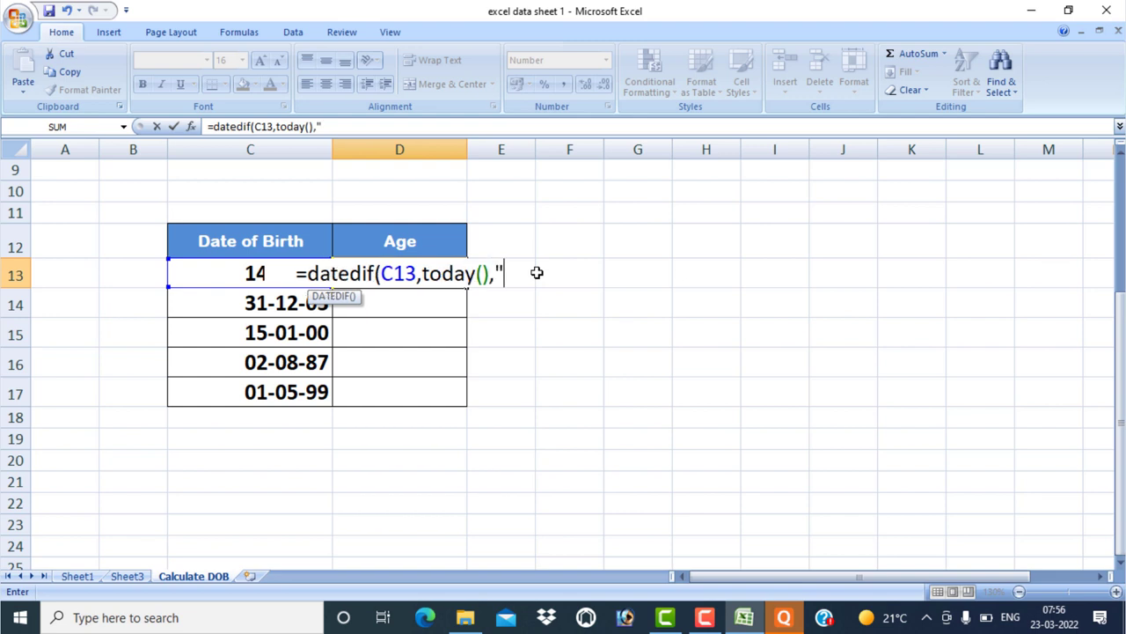
text(y)
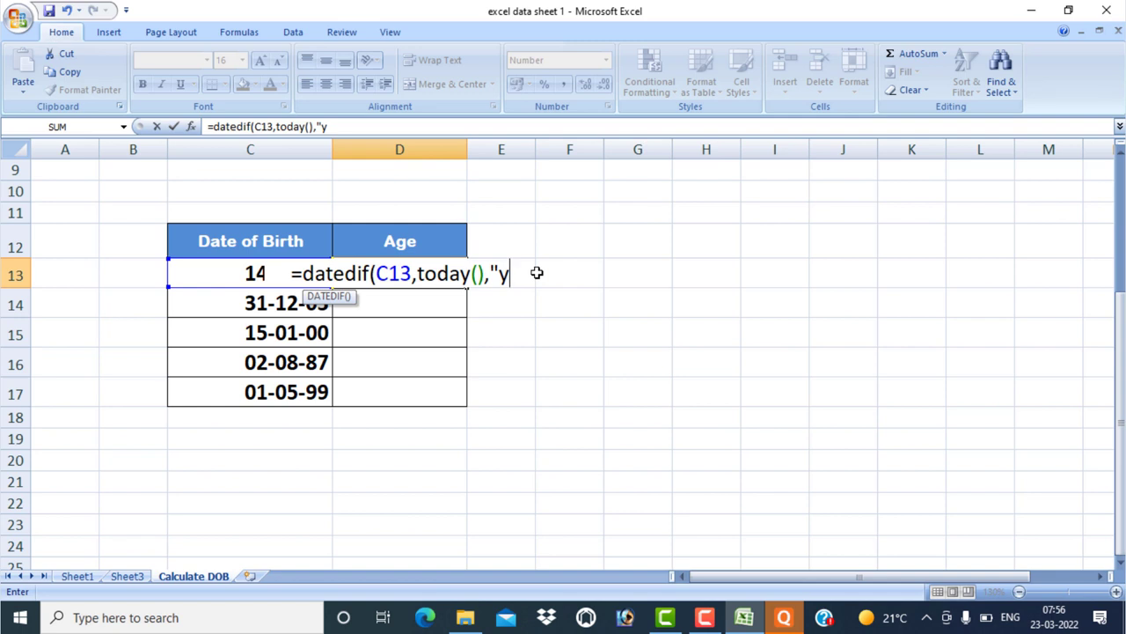
text(")
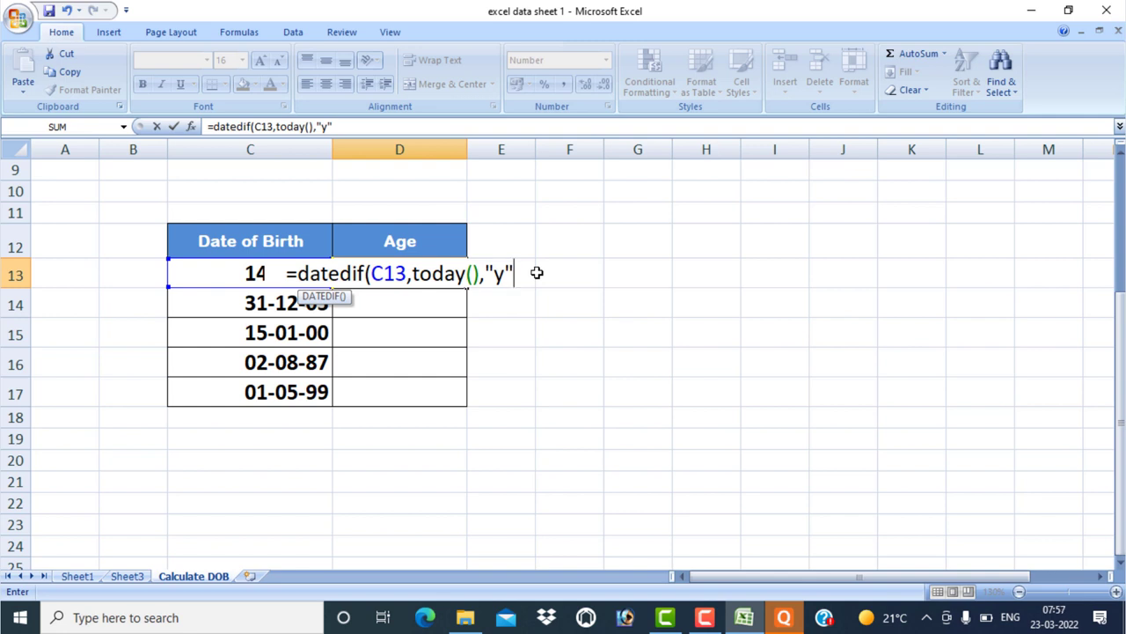
Step: Close and commit the D13 formula, then fill it down to D17 for ages 49, 18, 22, 34, 22
text())
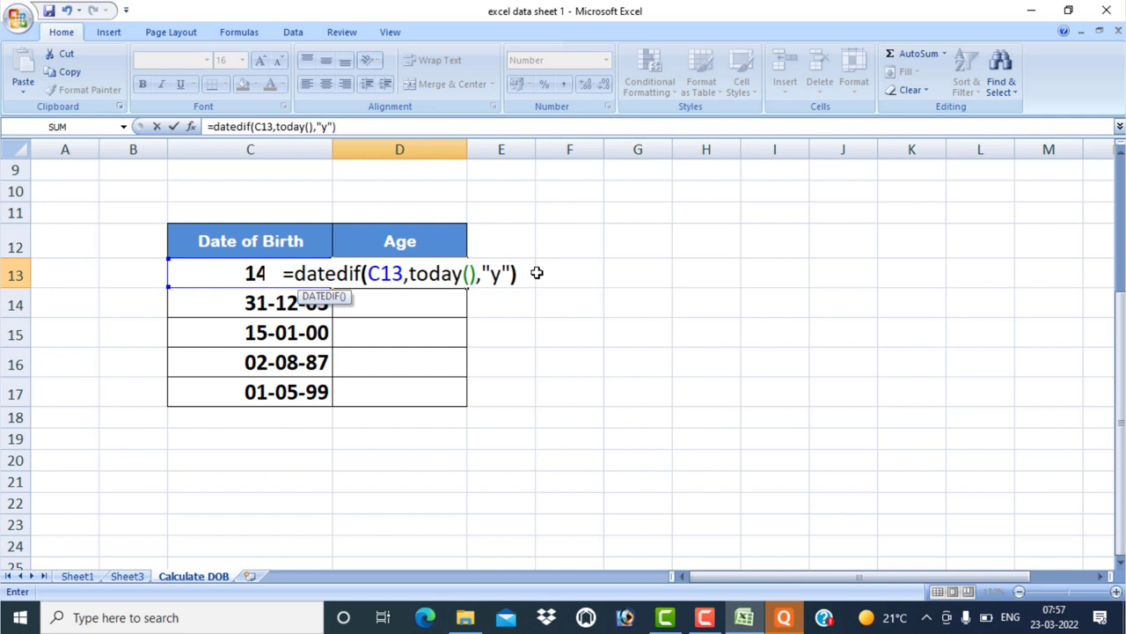
key(Return)
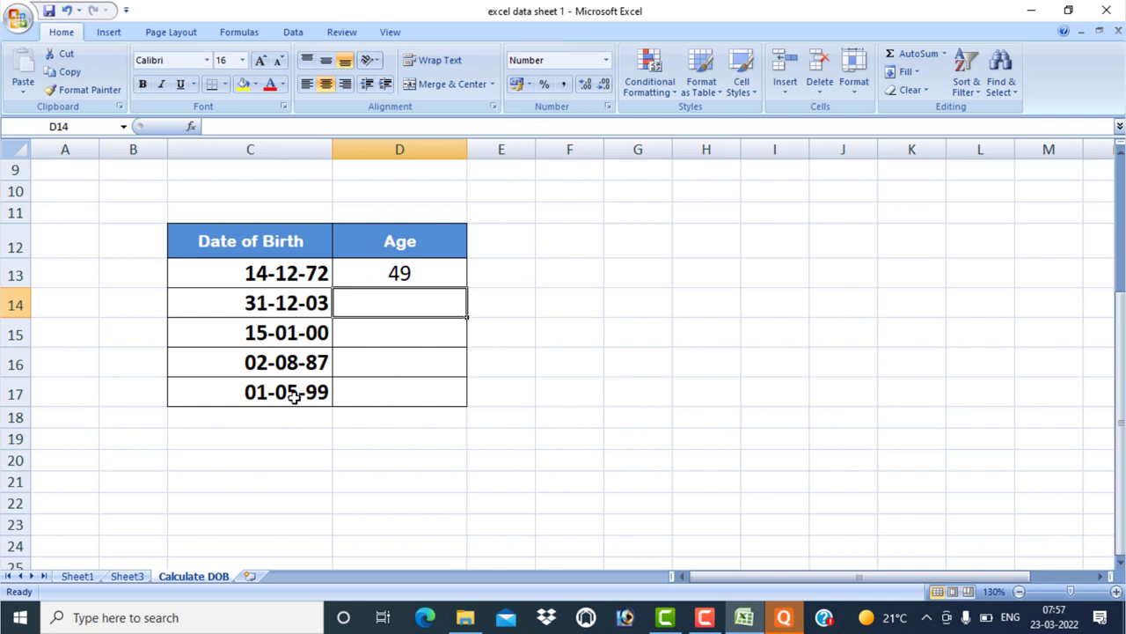
click(440, 280)
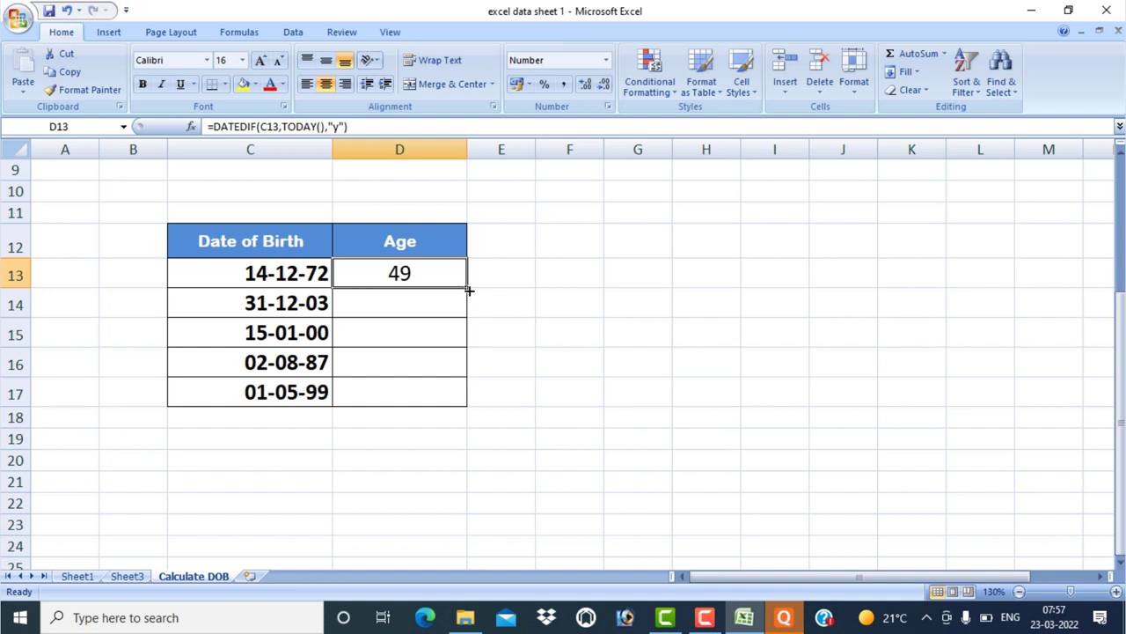
drag(468, 291, 477, 395)
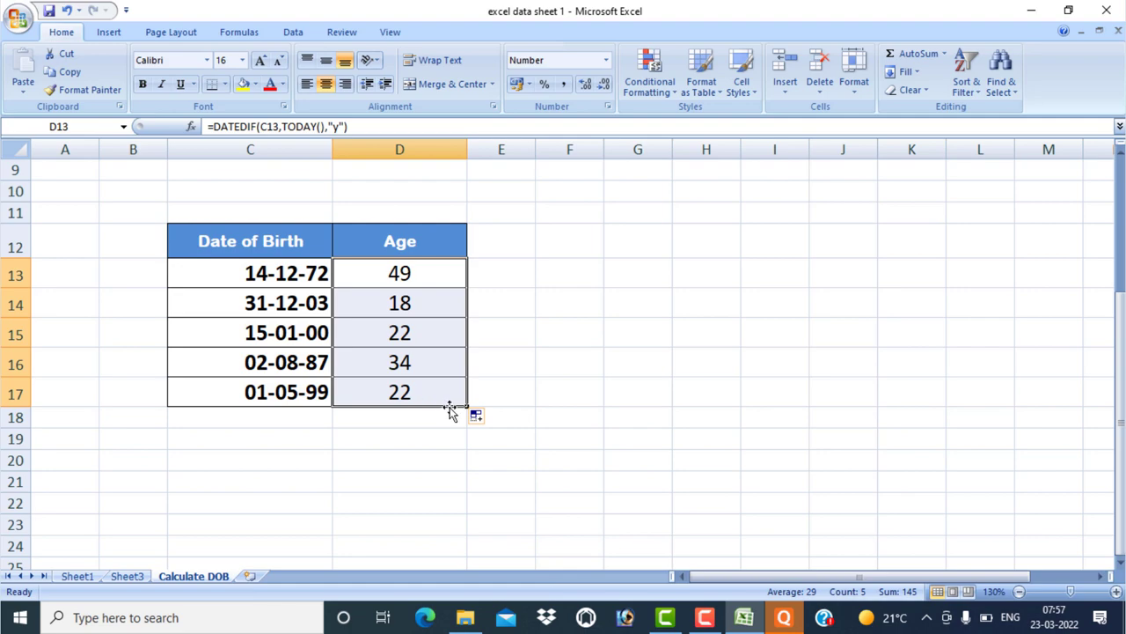